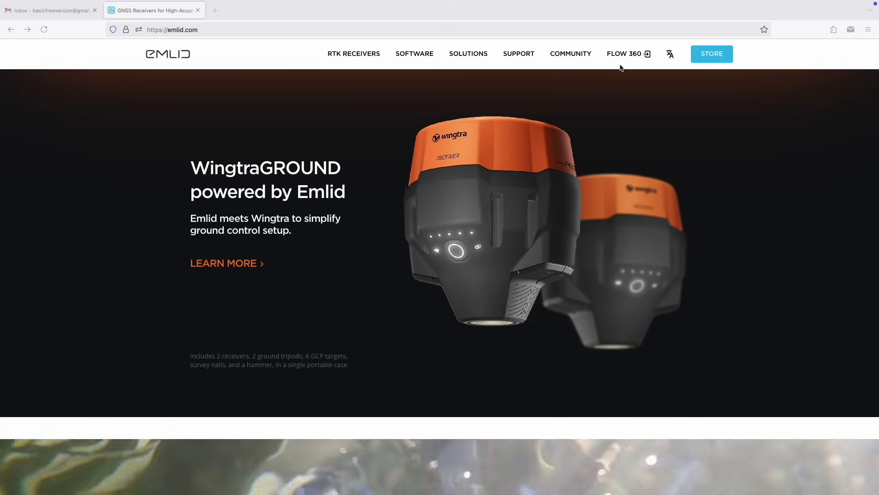
Go to the Flow 360 web app from the emlid.com navigation bar
left_click(631, 56)
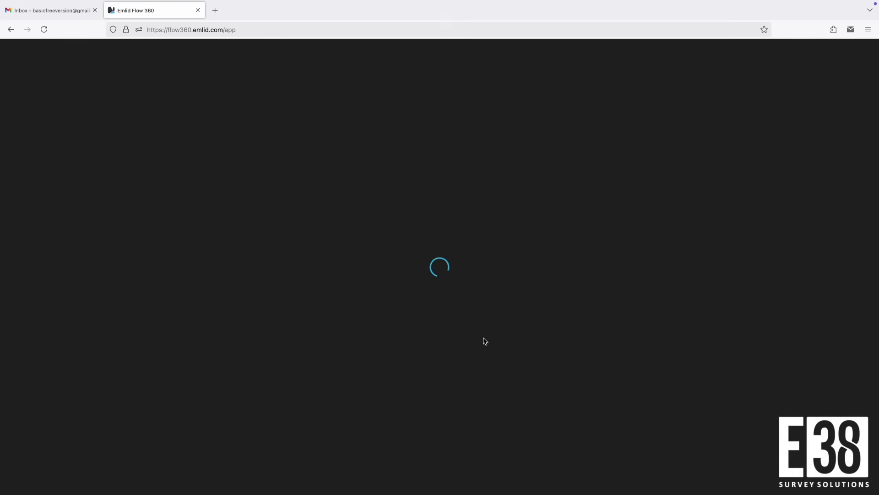
left_click(300, 29)
Reload the app and sign in to the Emlid Account with a Google account
key("Return")
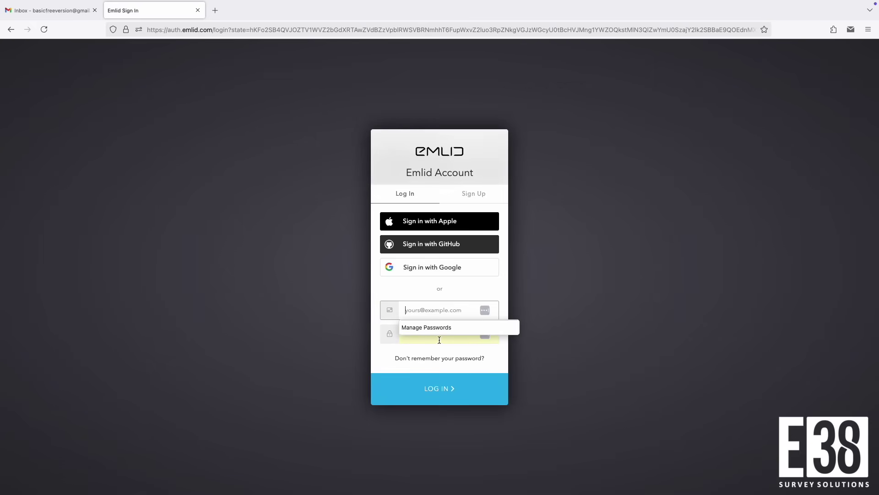
left_click(419, 267)
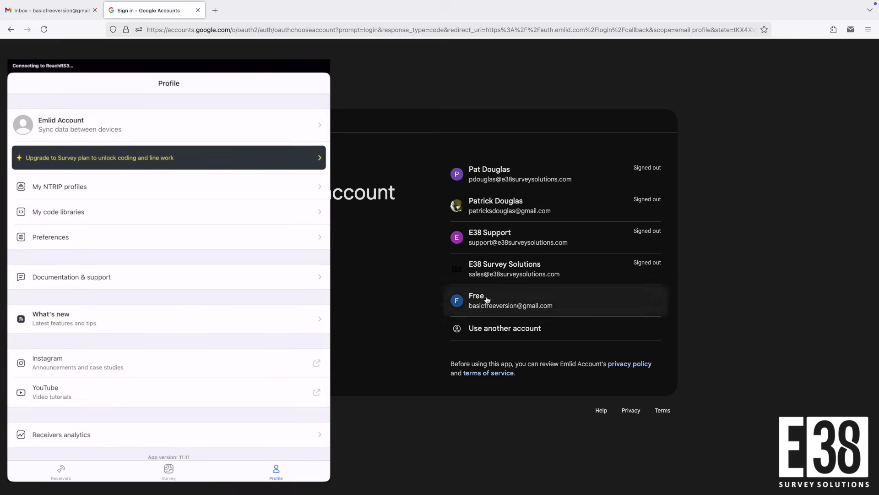
left_click(485, 298)
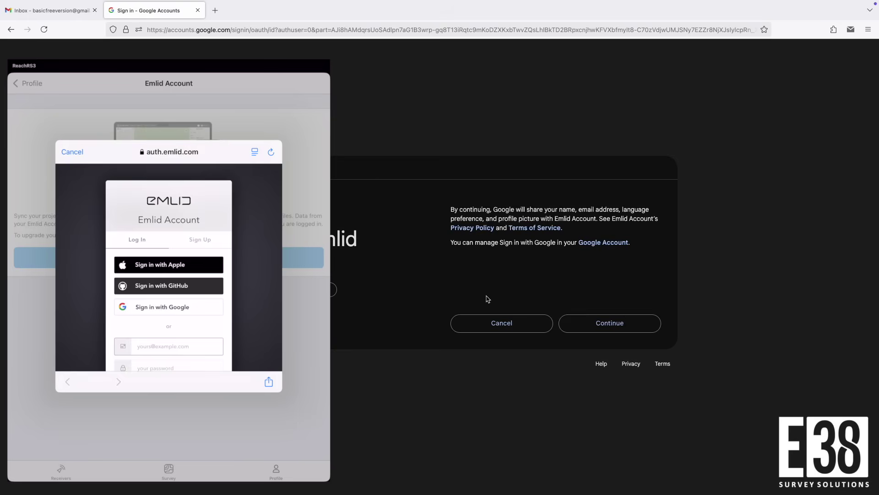
left_click(585, 324)
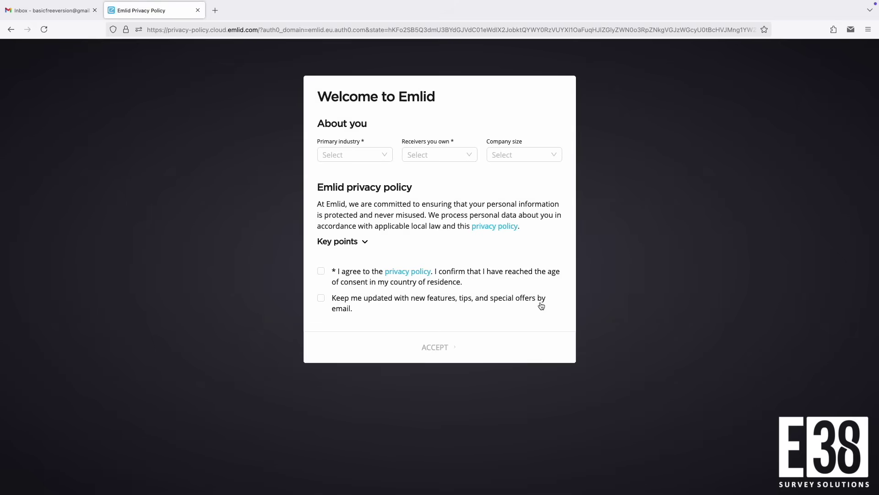
Set primary industry to Education and add Reach RS3, RS2/RS2+, RX and M2/M+ receivers
left_click(355, 155)
left_click(342, 260)
left_click(440, 155)
left_click(416, 179)
left_click(416, 190)
left_click(415, 217)
left_click(415, 246)
left_click(524, 151)
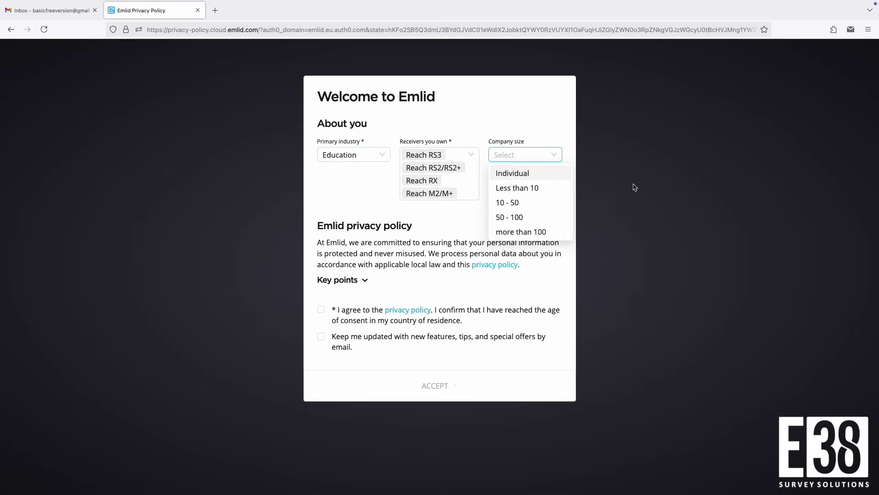
Agree to the privacy policy and accept to enter Flow 360
left_click(362, 276)
scroll(337, 311, "down", 5)
left_click(373, 367)
left_click(439, 440)
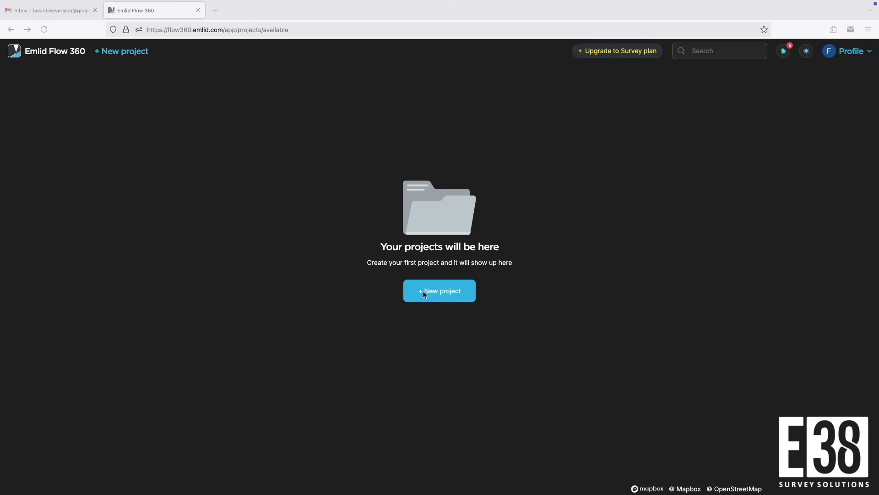
Start a new project named 'Free Example' and go to its coordinate system settings
left_click(459, 294)
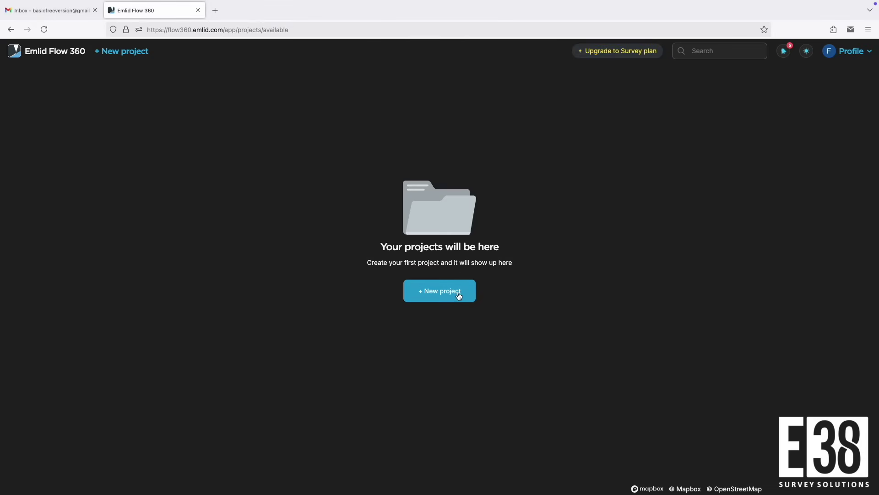
left_click(460, 296)
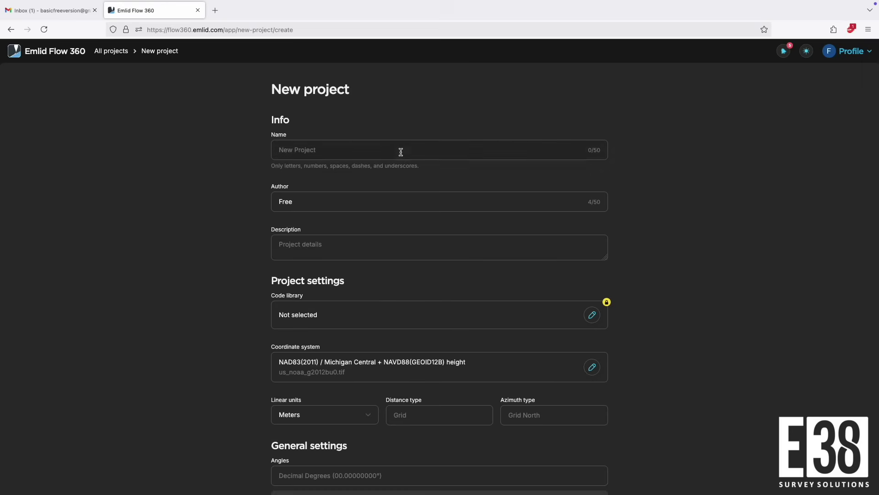
left_click(403, 148)
type("Free Example")
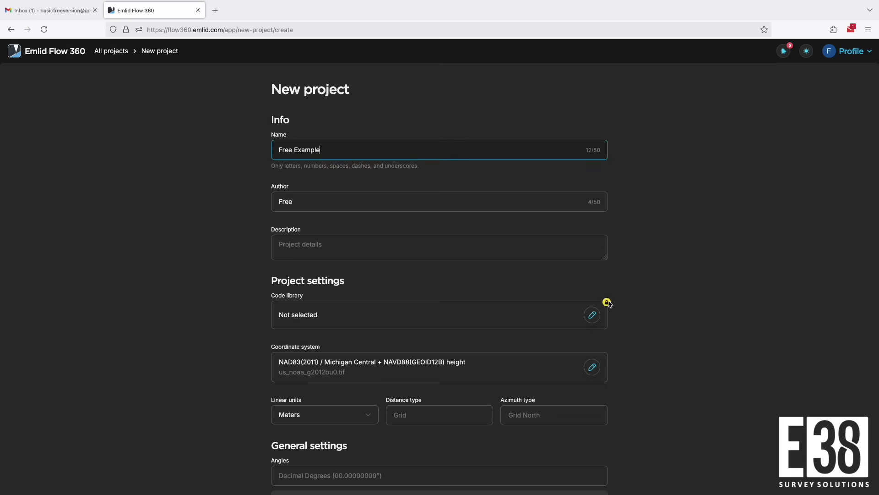
scroll(481, 365, "down", 1)
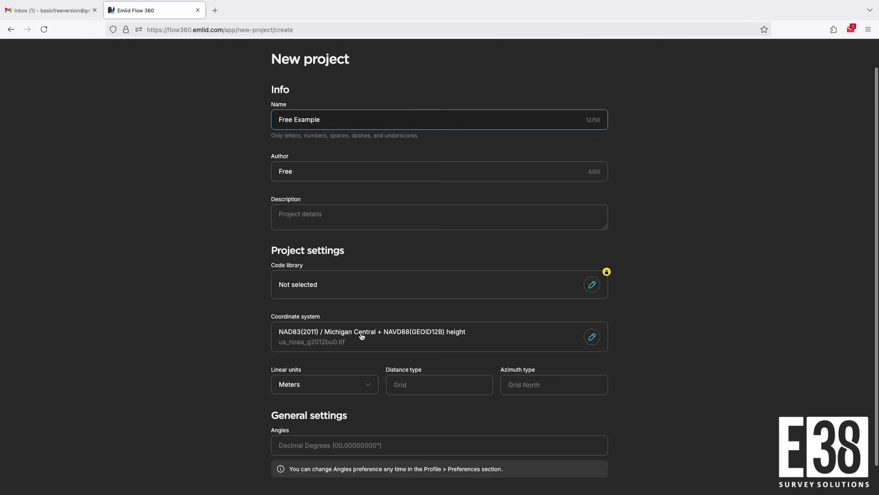
left_click(592, 337)
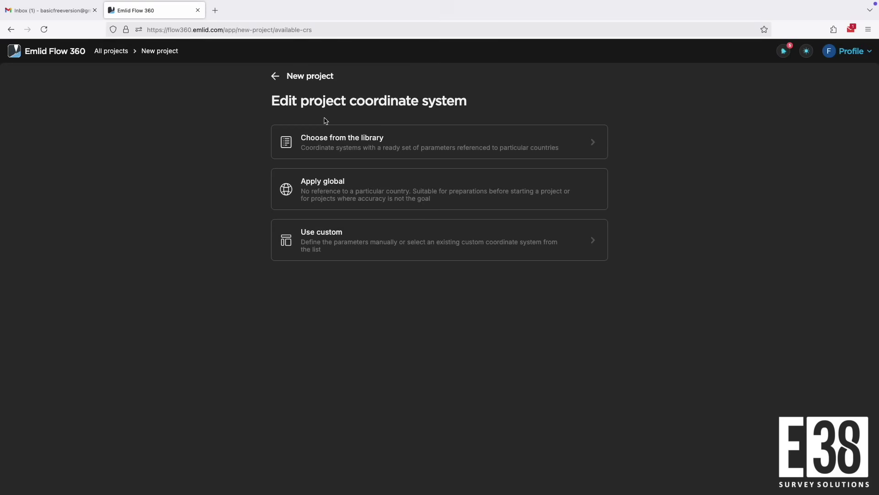
Apply NAD83(2011) / Ohio North (ftUS) with NAVD88(GEOID18) height, then create the project
left_click(336, 135)
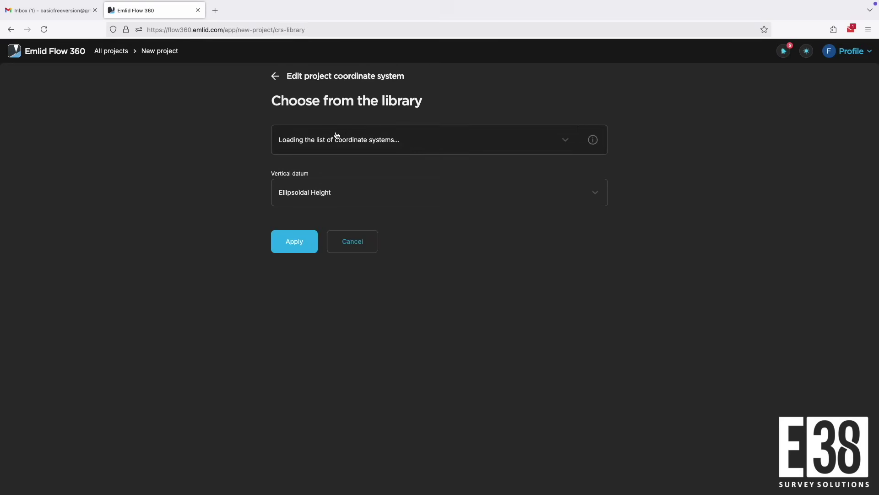
left_click(484, 140)
type("ohio")
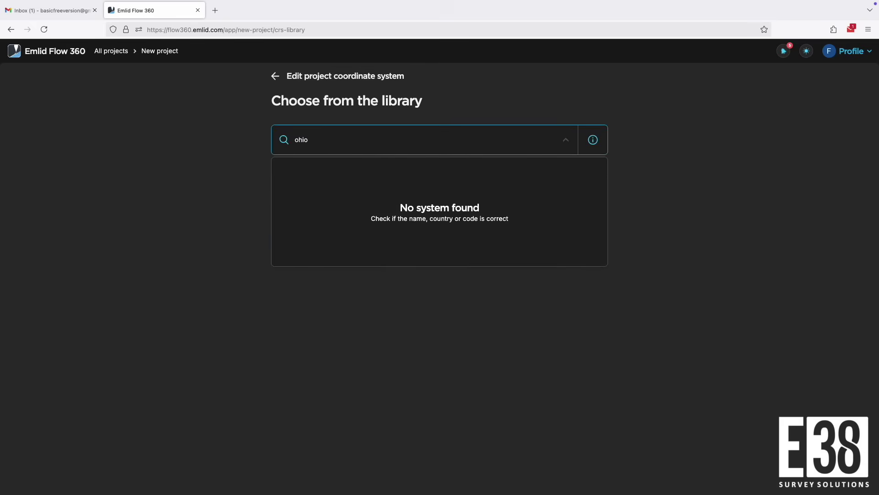
left_click(470, 259)
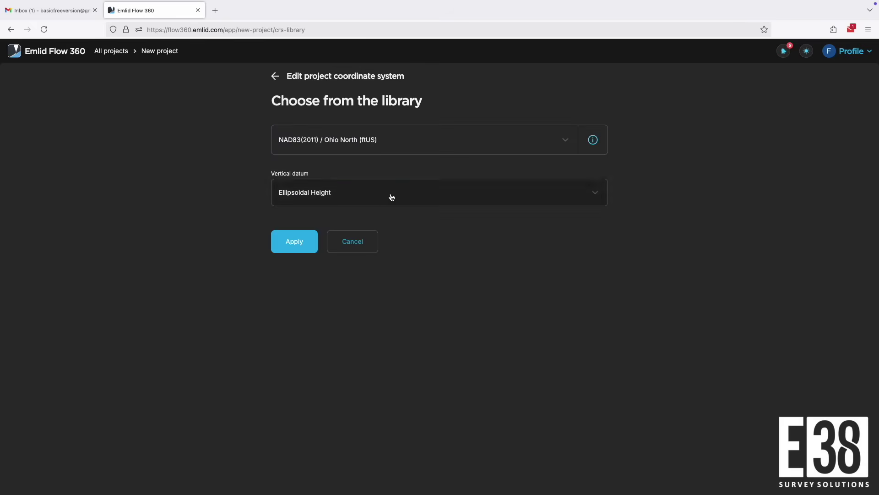
left_click(391, 195)
left_click(393, 305)
left_click(308, 245)
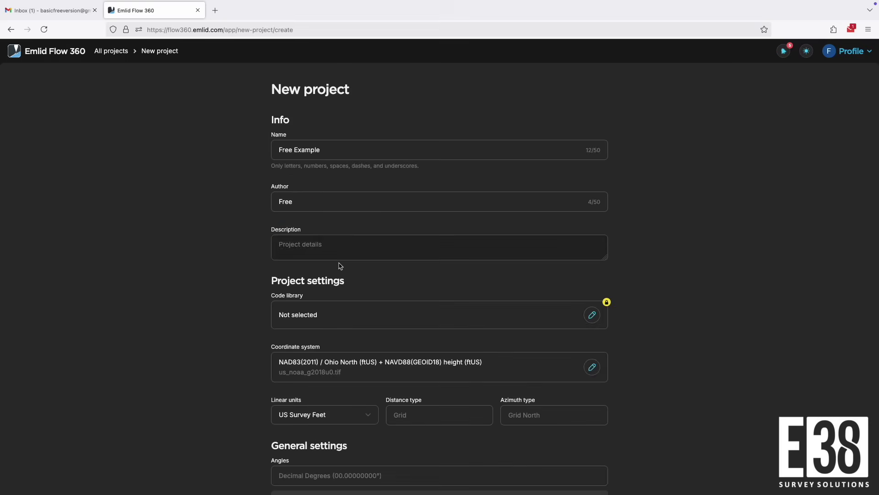
scroll(348, 314, "down", 2)
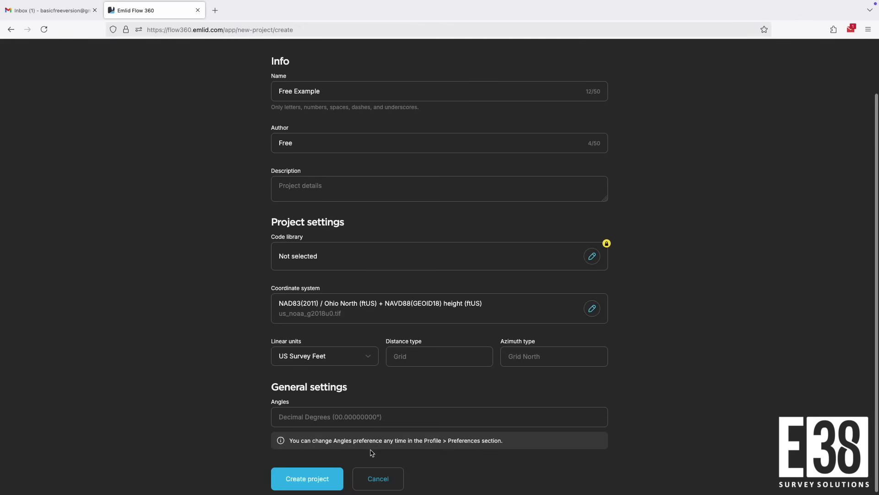
left_click(324, 476)
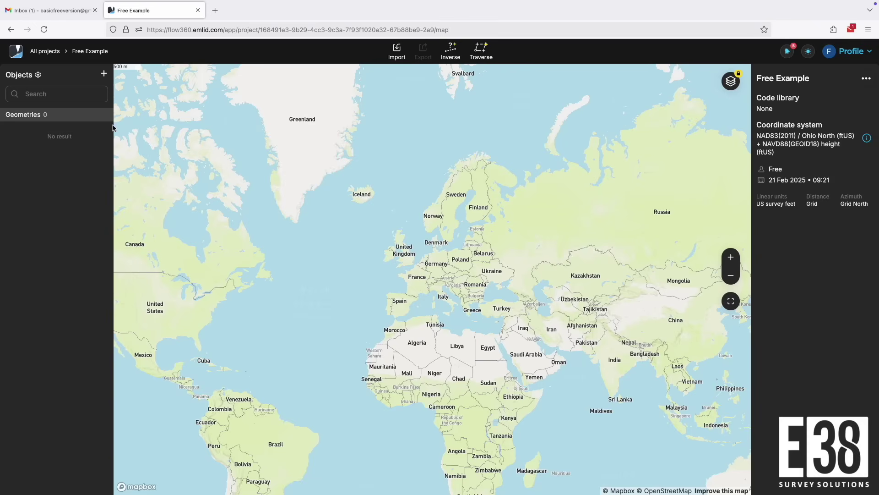
Bring up the add-object choices in the Free Example project
left_click(104, 79)
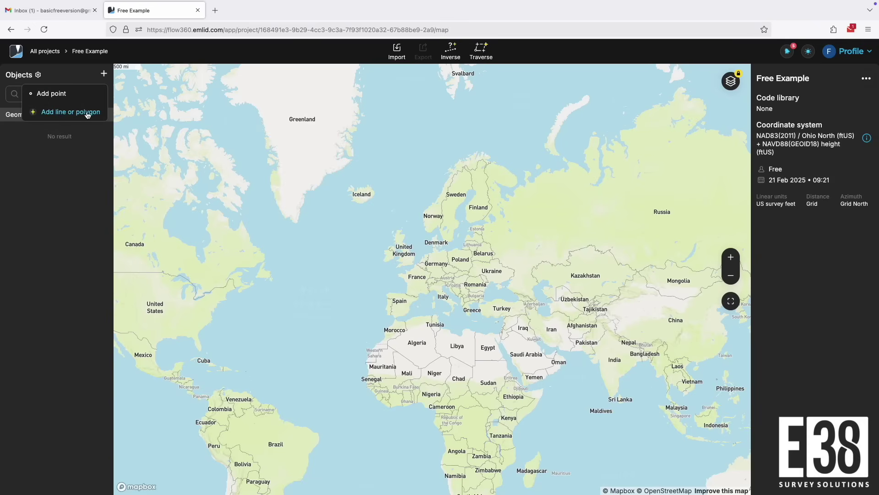
left_click(53, 94)
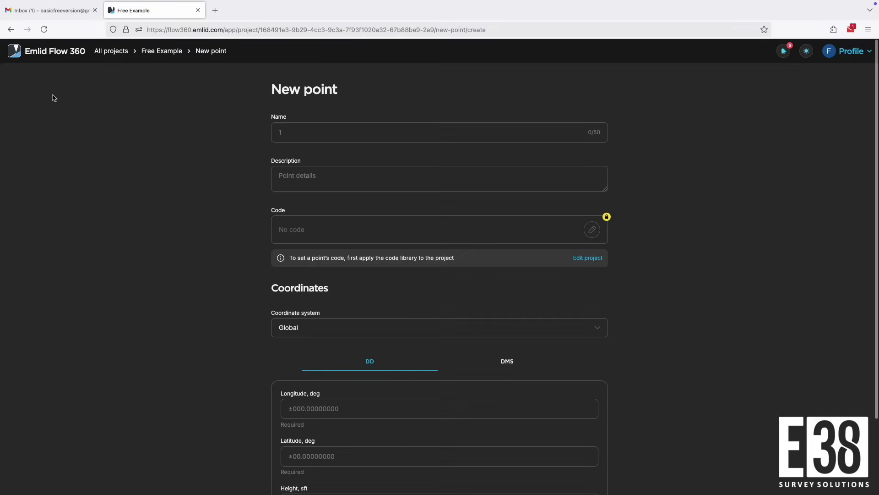
scroll(311, 131, "down", 1)
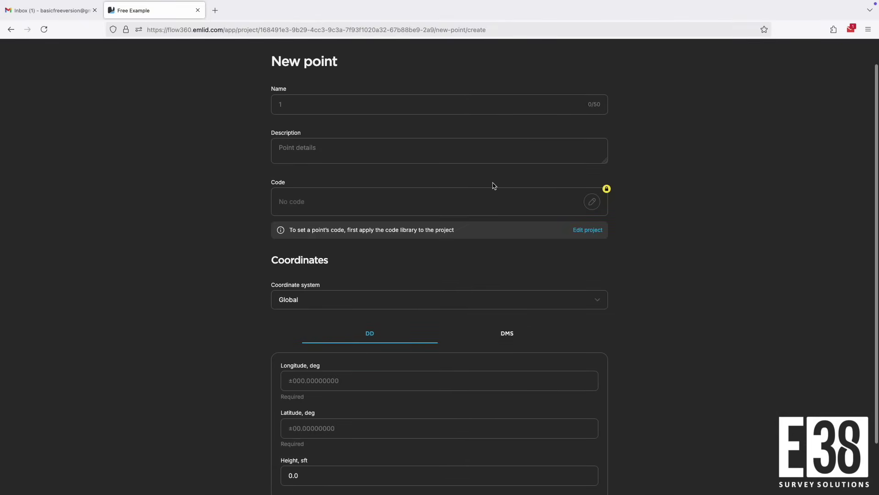
scroll(494, 185, "down", 2)
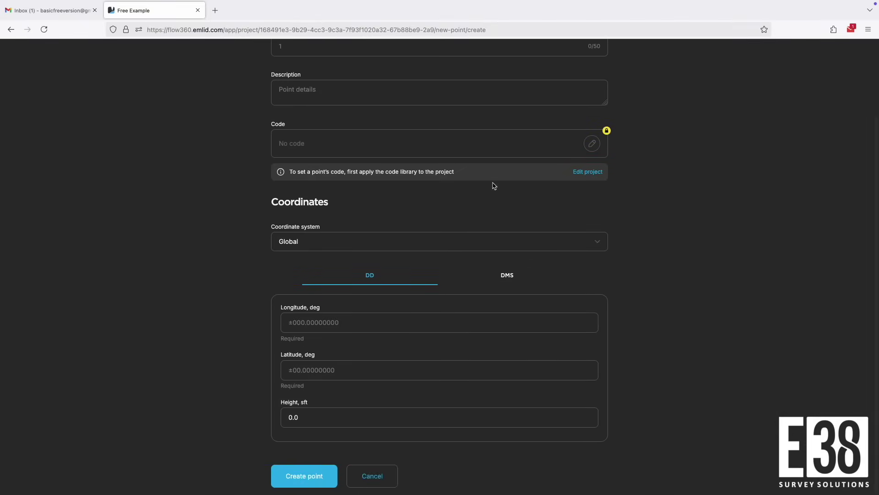
scroll(494, 186, "up", 3)
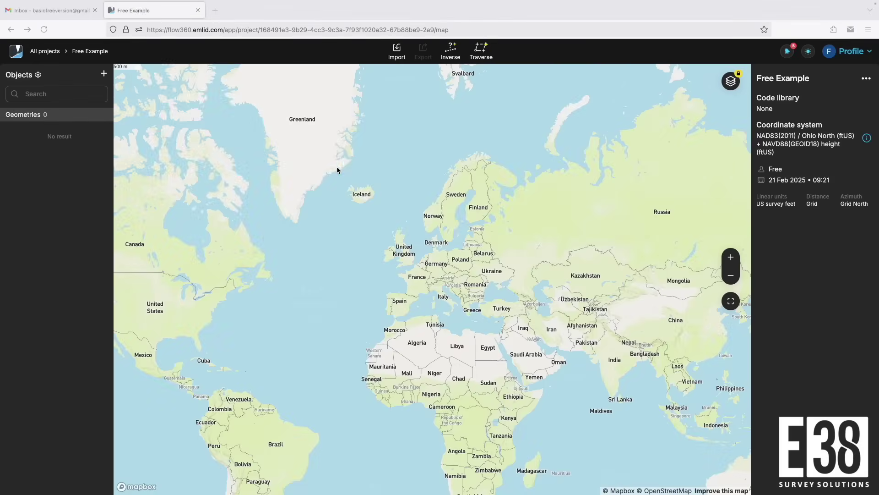
Review the import requirements for Surface file, CSV (PENZD), CSV (PNEZD), DXF, Shapefile and KML
left_click(400, 54)
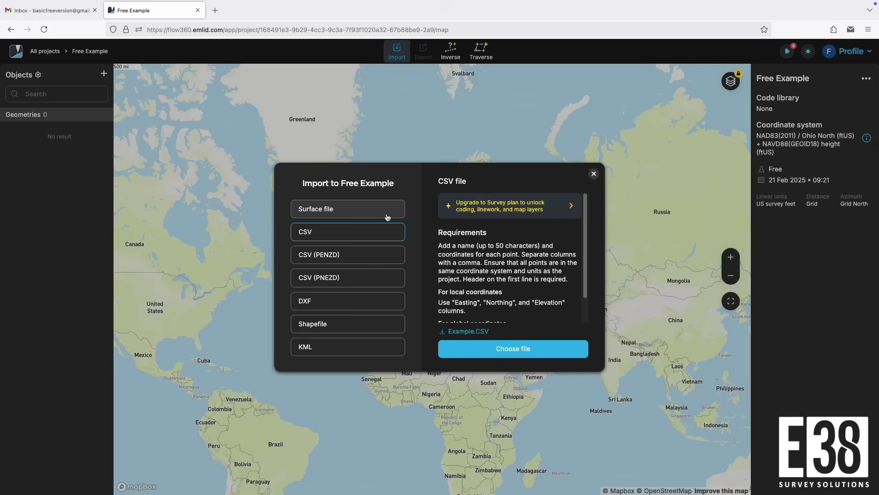
scroll(546, 217, "down", 1)
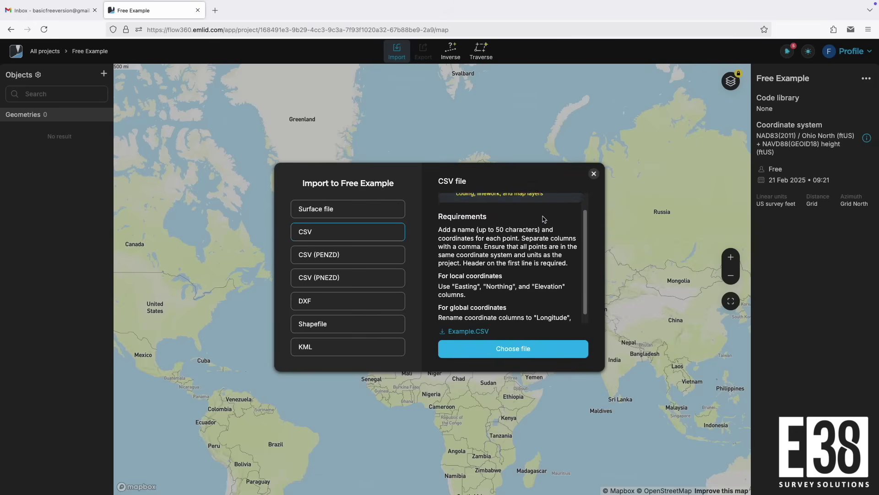
left_click(353, 213)
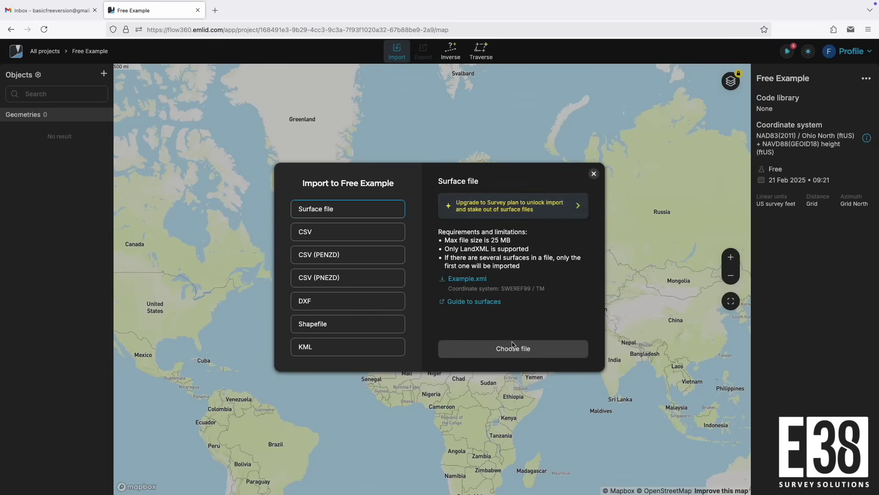
left_click(344, 255)
left_click(344, 277)
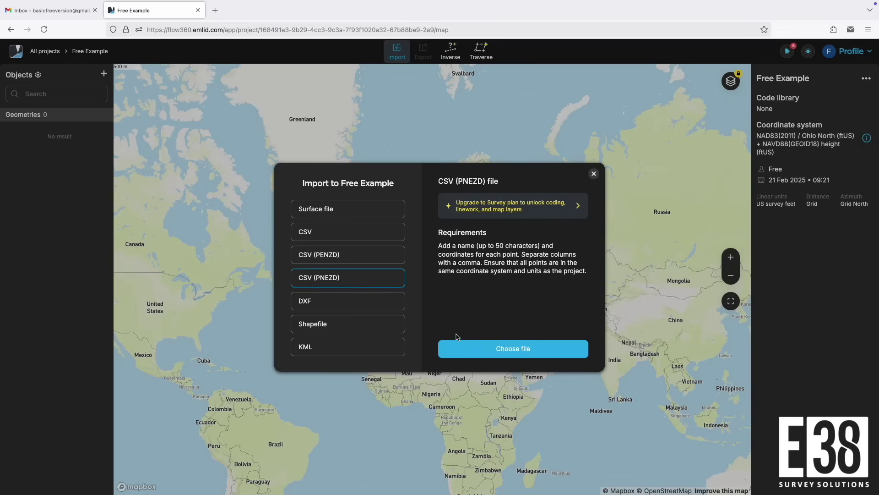
left_click(343, 303)
left_click(370, 331)
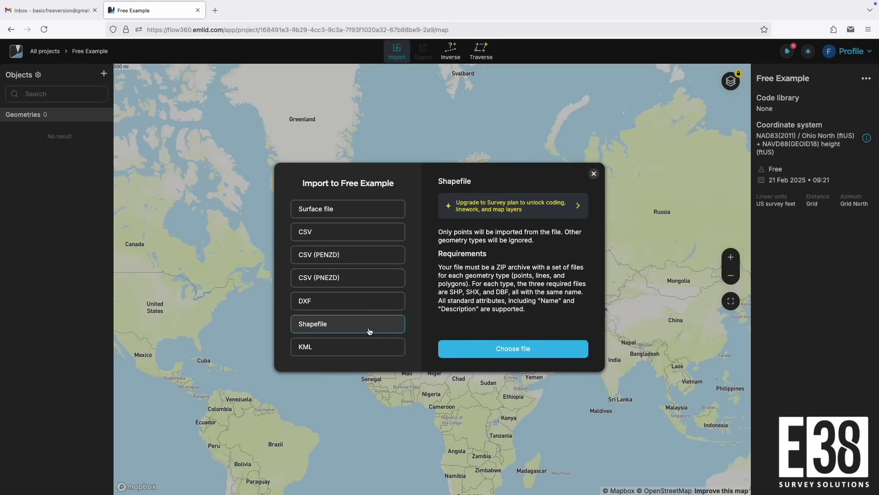
left_click(350, 348)
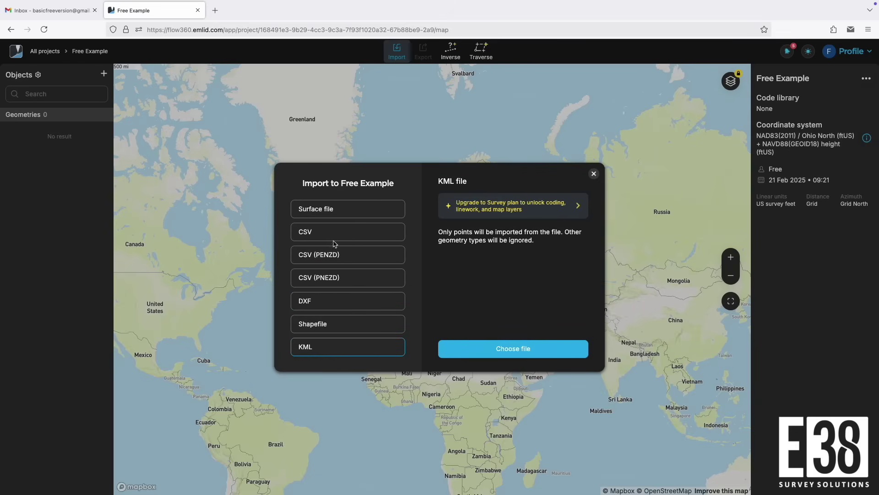
left_click(340, 209)
Choose plain CSV as the import format and pick a file to import
left_click(335, 232)
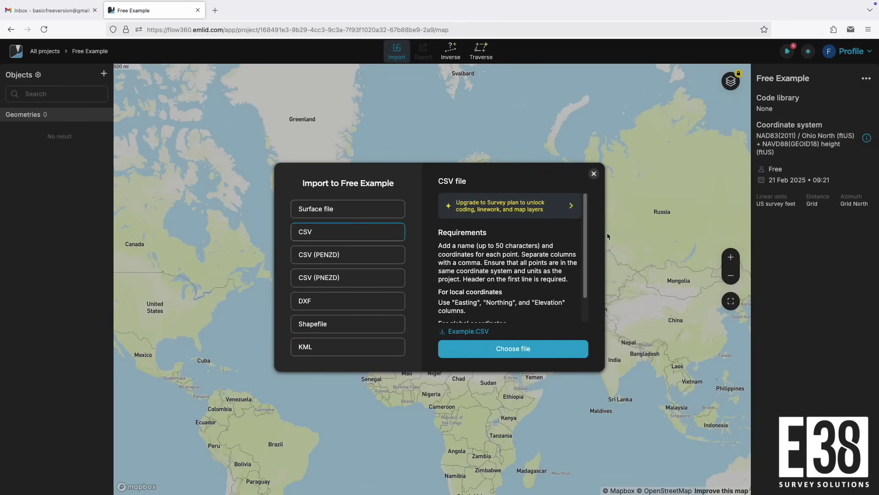
left_click(513, 348)
scroll(287, 163, "down", 5)
Import 'L2 Deep Dive Checks1.csv' and zoom out to see Known Base and Check1–Check4
left_click(282, 154)
left_click(709, 269)
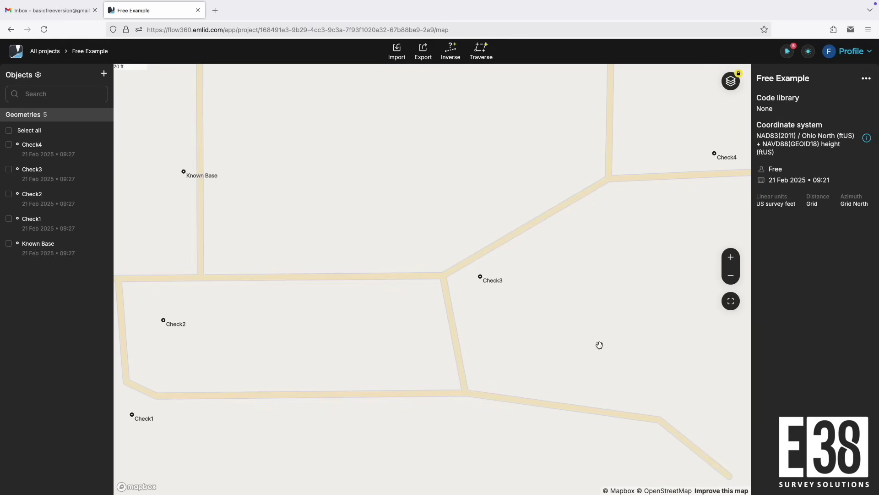
scroll(350, 340, "down", 3)
scroll(350, 339, "down", 2)
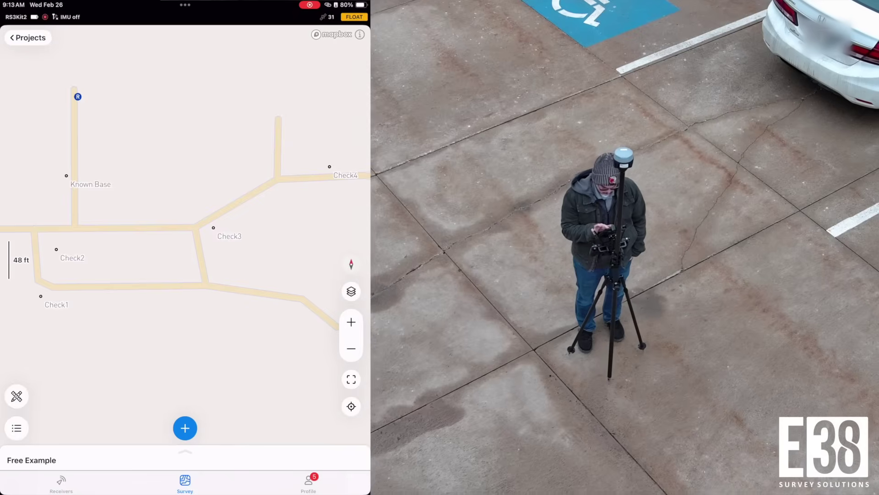
Select the Known Base point and start staking it out
left_click(67, 175)
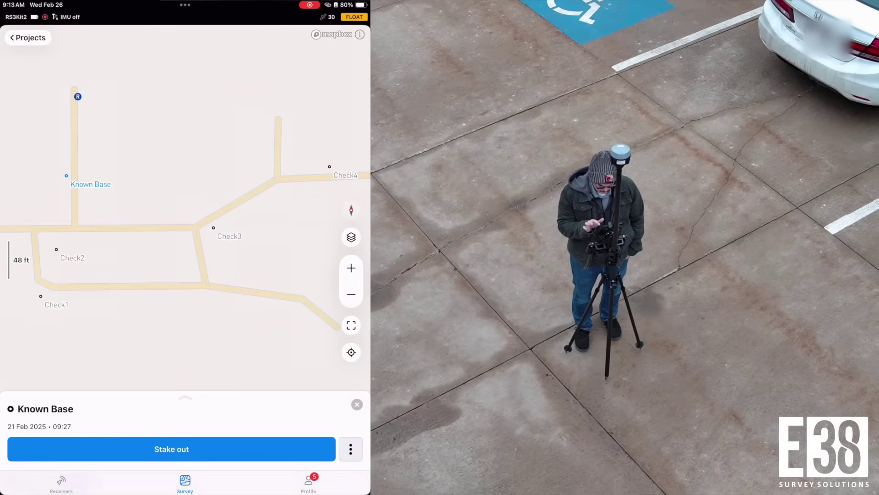
left_click(171, 449)
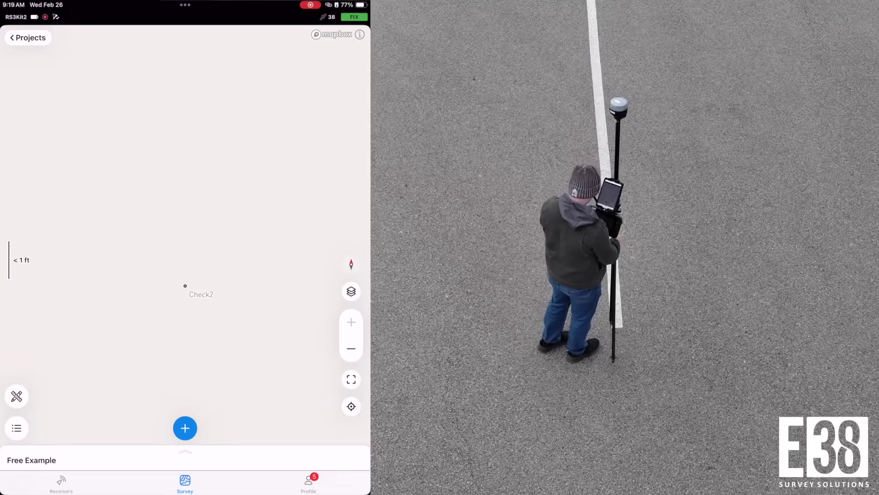
Set point collection to 5-second averaging with the precision limit off, and save
left_click(185, 428)
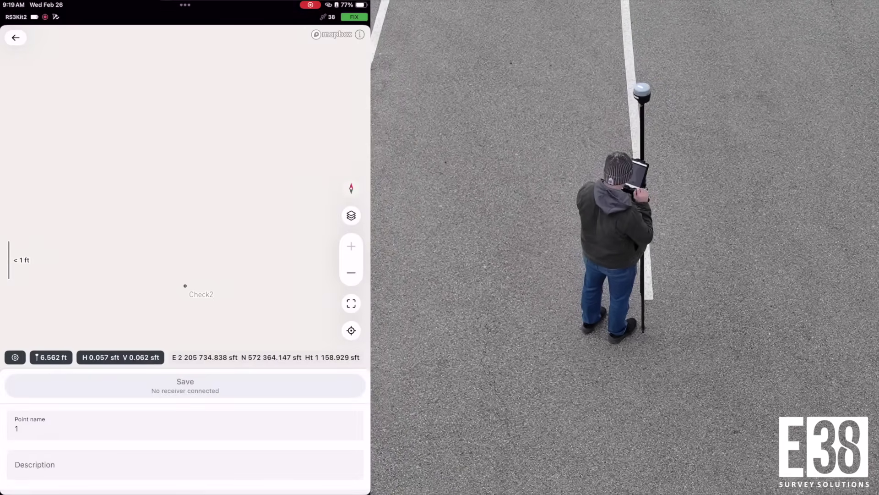
left_click(15, 357)
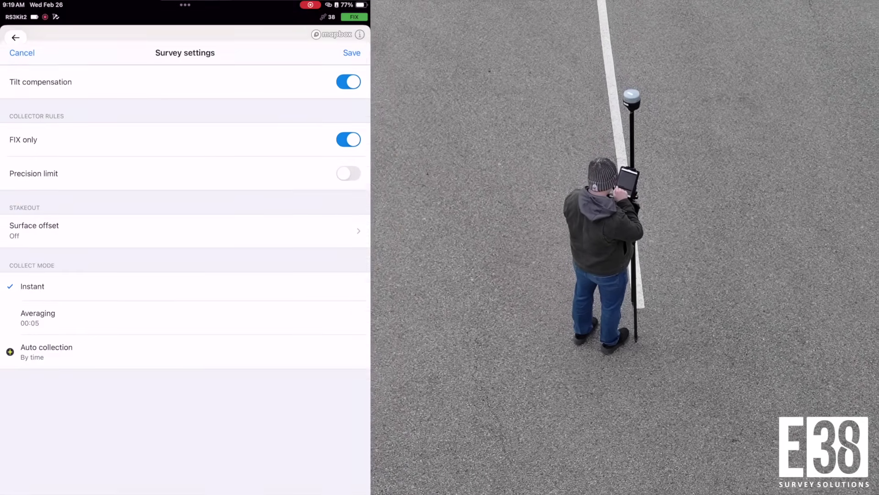
left_click(38, 302)
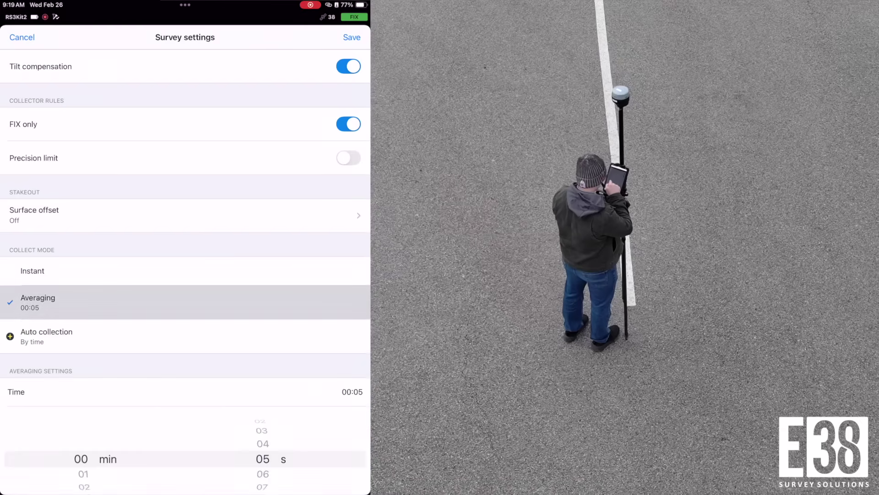
scroll(263, 458, "down", 7)
scroll(263, 458, "up", 5)
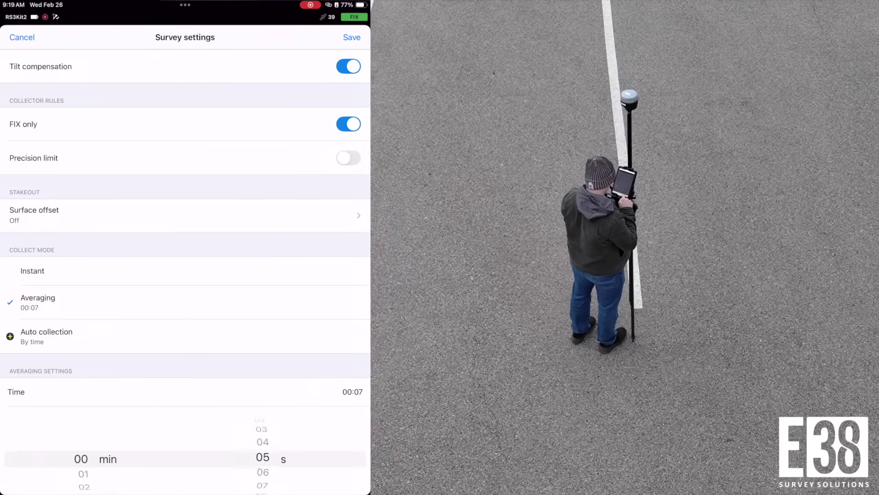
scroll(183, 274, "down", 2)
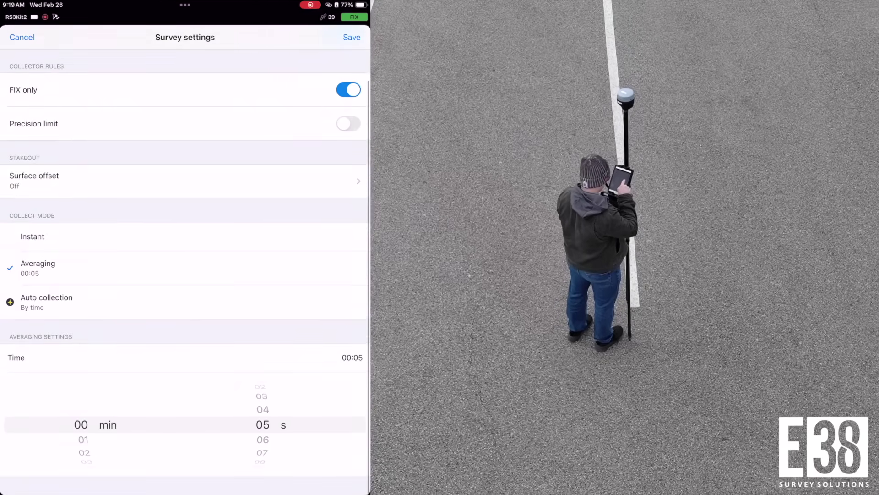
left_click(348, 124)
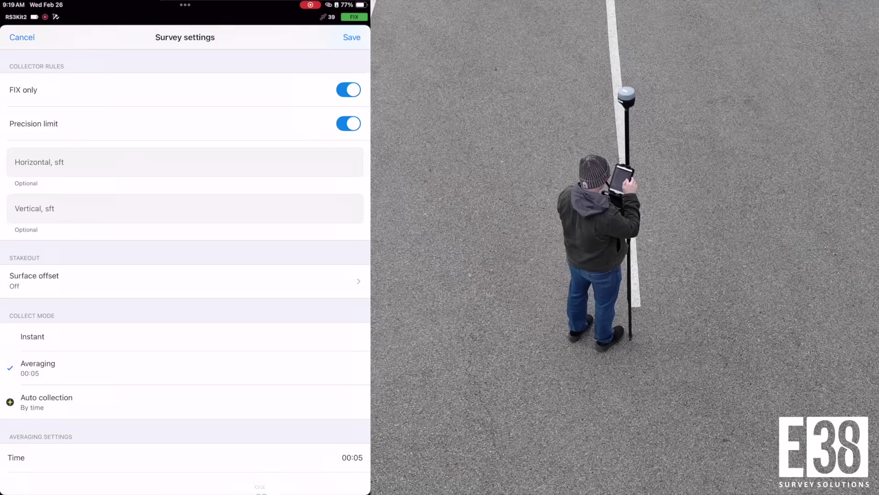
left_click(348, 124)
left_click(352, 37)
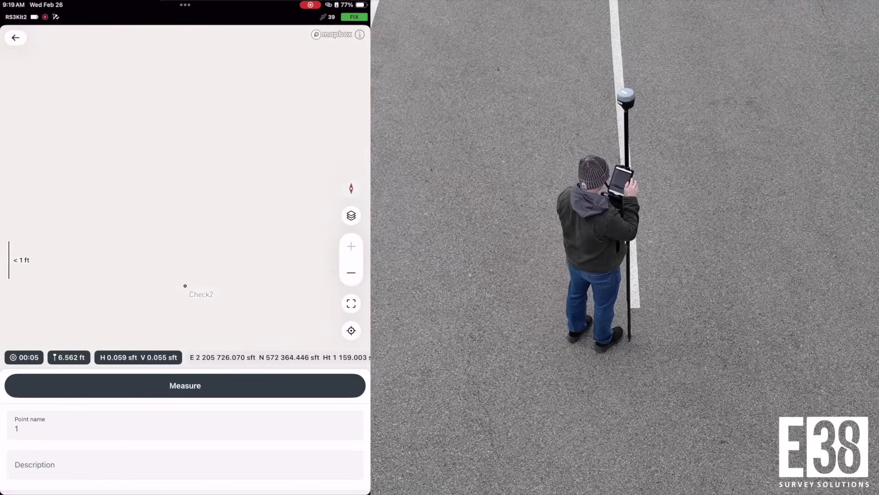
Measure point 1 near Check2 with a 5-second average and return to the Free Example project
left_click(185, 385)
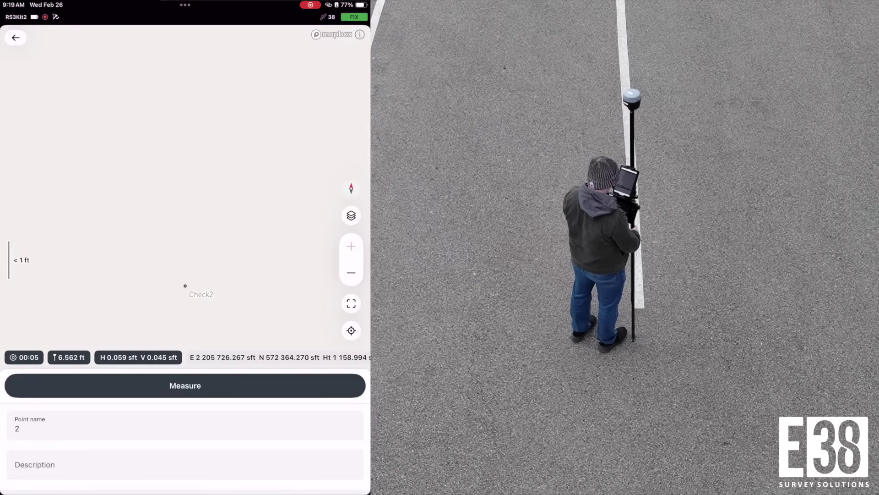
left_click(16, 37)
left_click(33, 458)
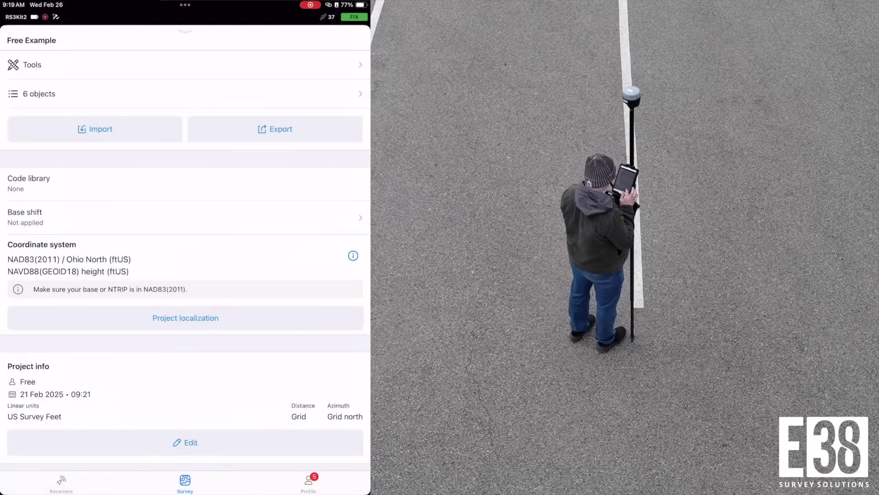
left_click(33, 64)
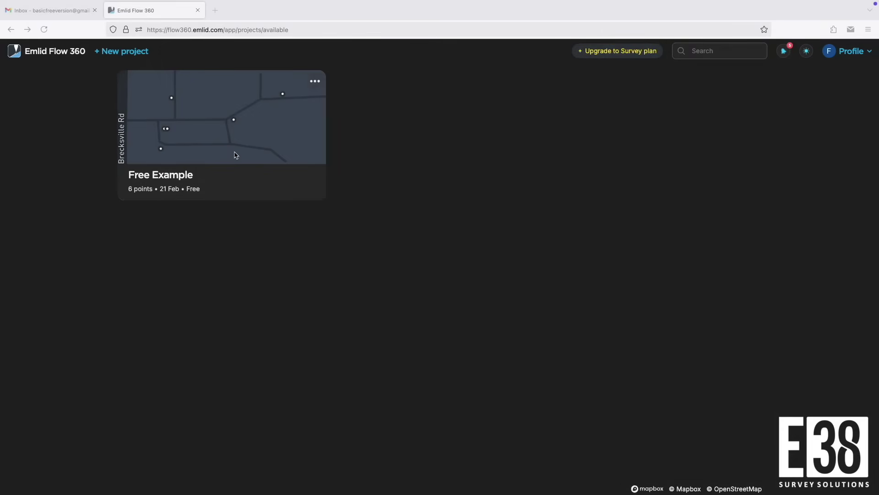
Open Free Example and confirm point 1 shows a FIX solution with 5-second duration
left_click(235, 155)
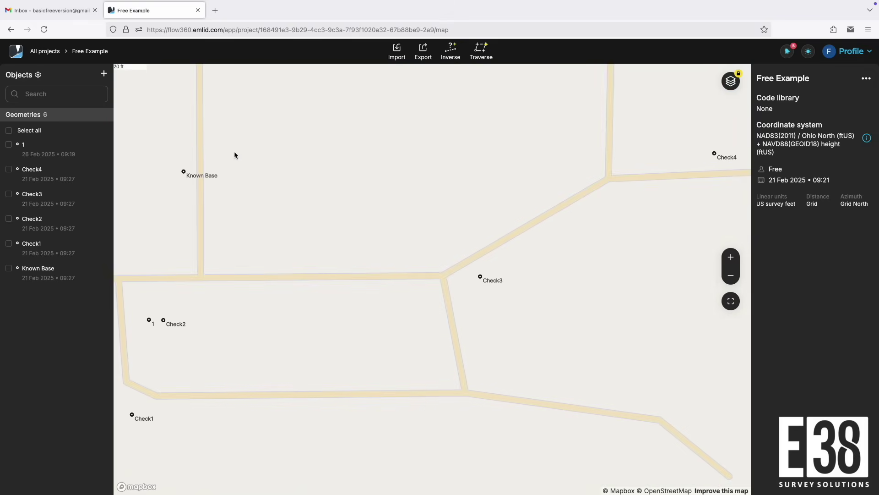
left_click(149, 320)
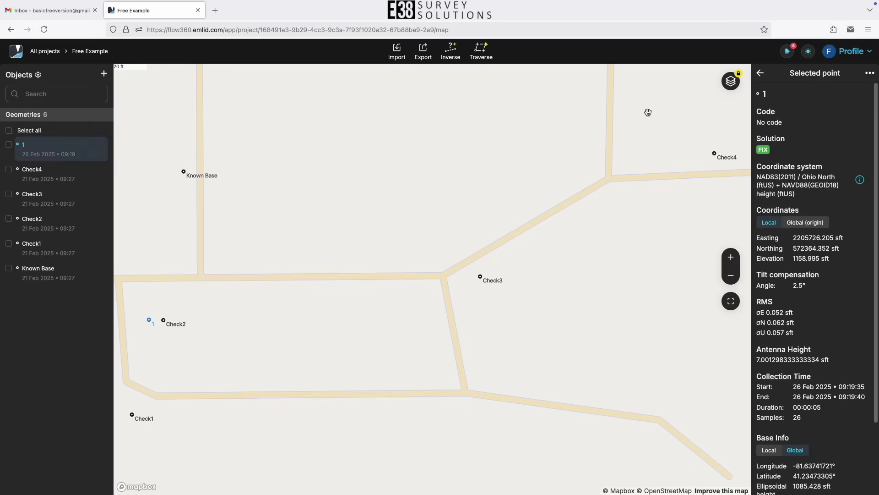
left_click(418, 56)
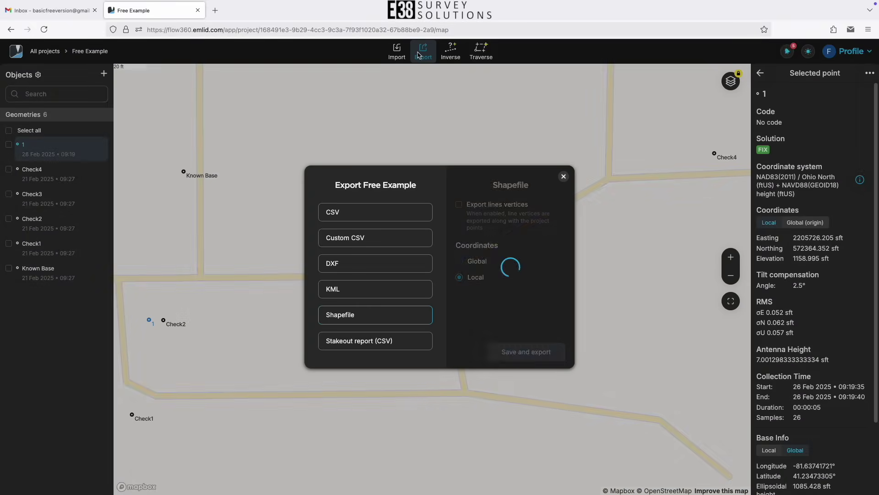
Export all 6 points as CSV with all columns to Free Example.csv
left_click(388, 211)
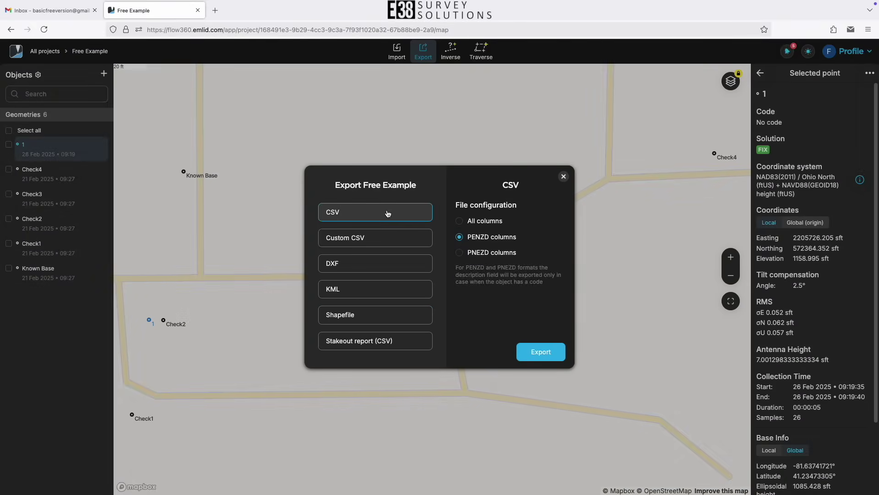
left_click(459, 221)
left_click(545, 360)
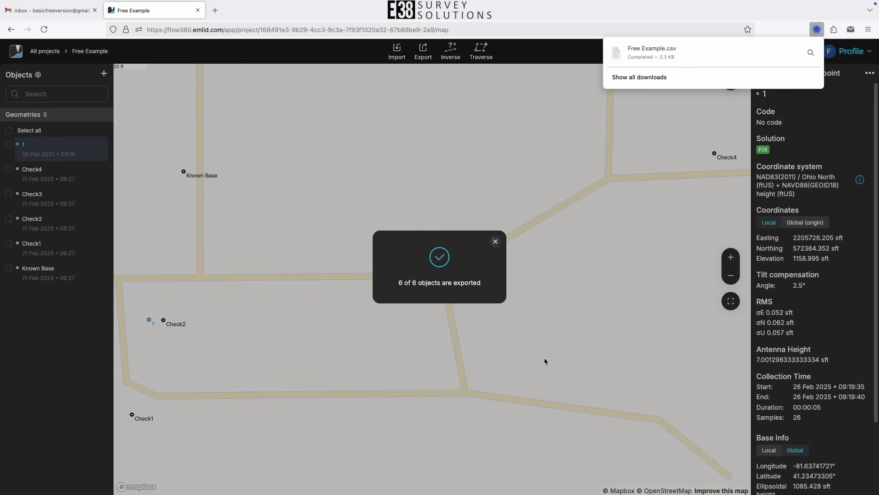